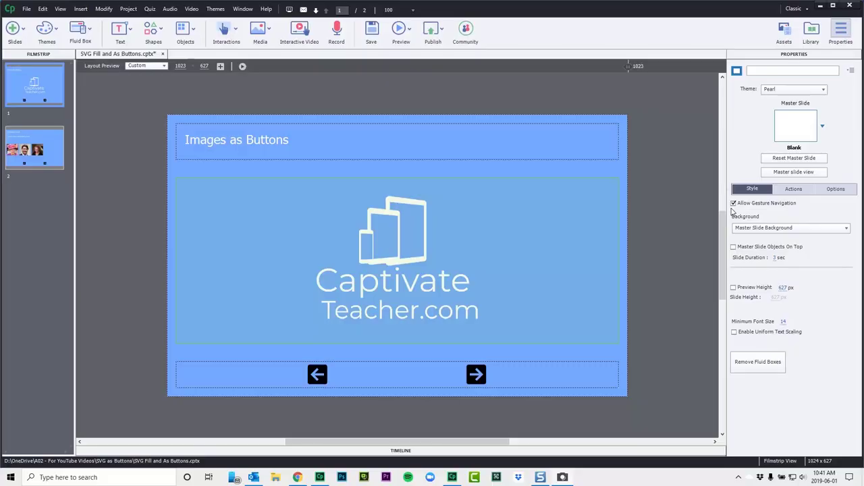
Select the logo image, enable Use as Button, and bring up its Actions settings
{"action": "left_click", "coordinate": [379, 249]}
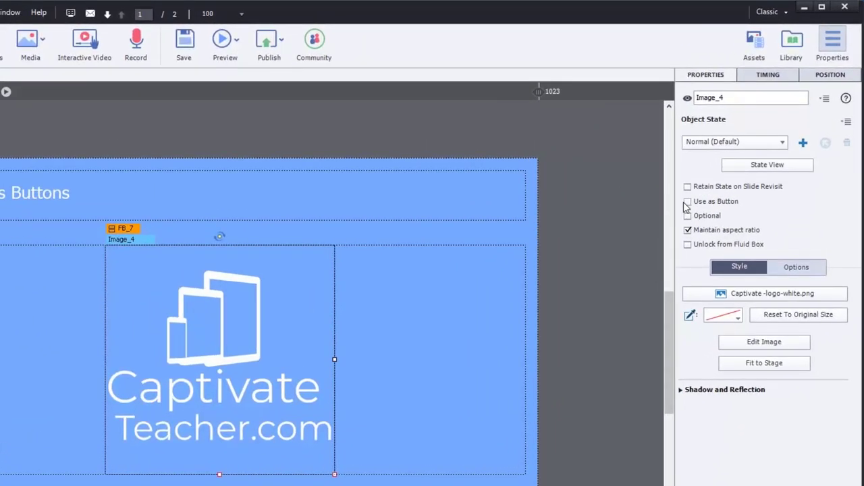
{"action": "key", "text": "space"}
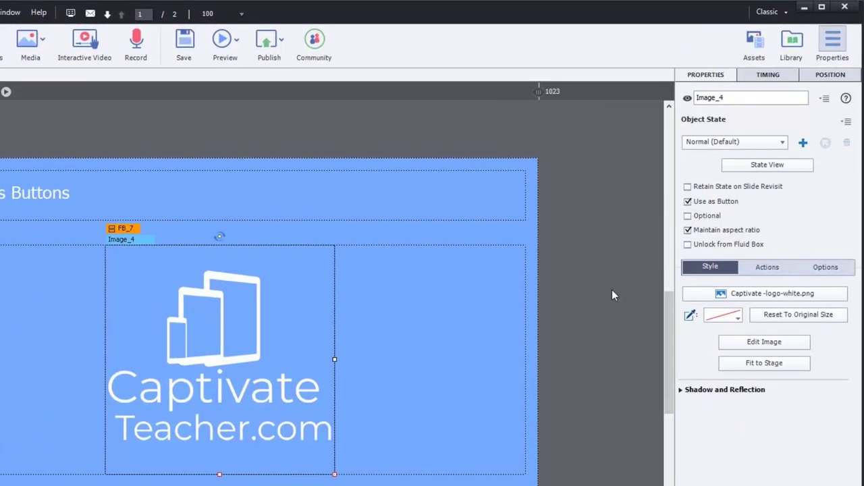
{"action": "left_click", "coordinate": [770, 268]}
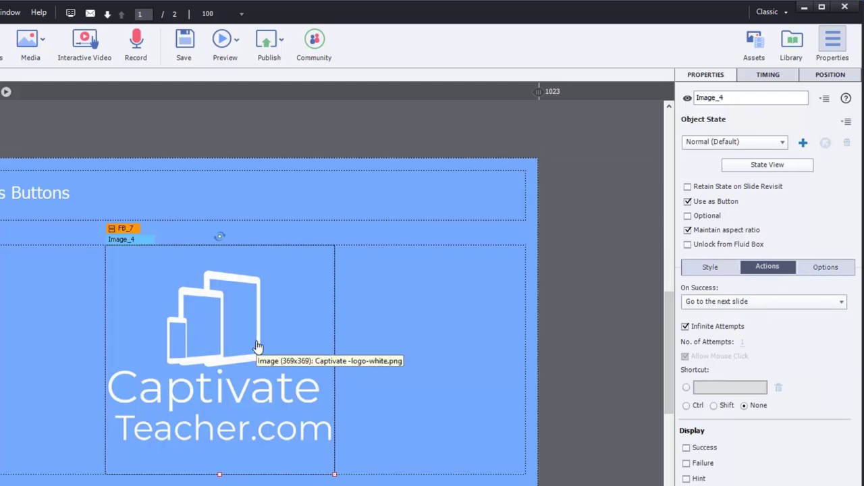
{"action": "left_click", "coordinate": [767, 302]}
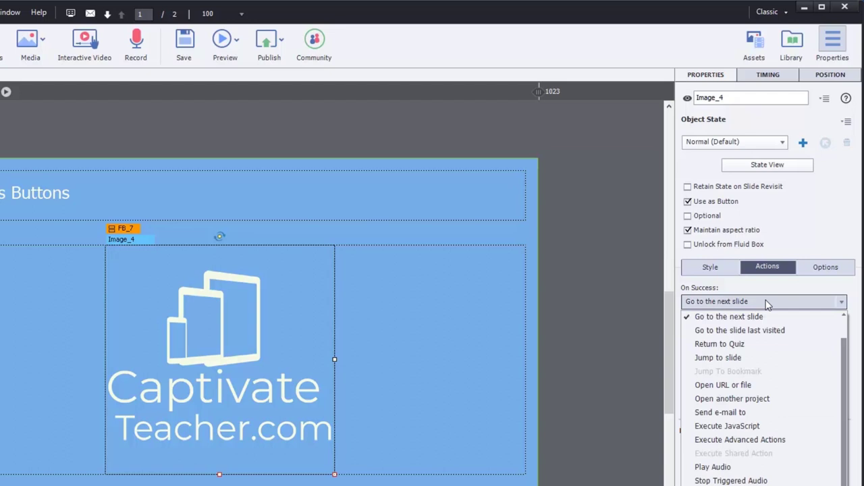
{"action": "left_click", "coordinate": [743, 385]}
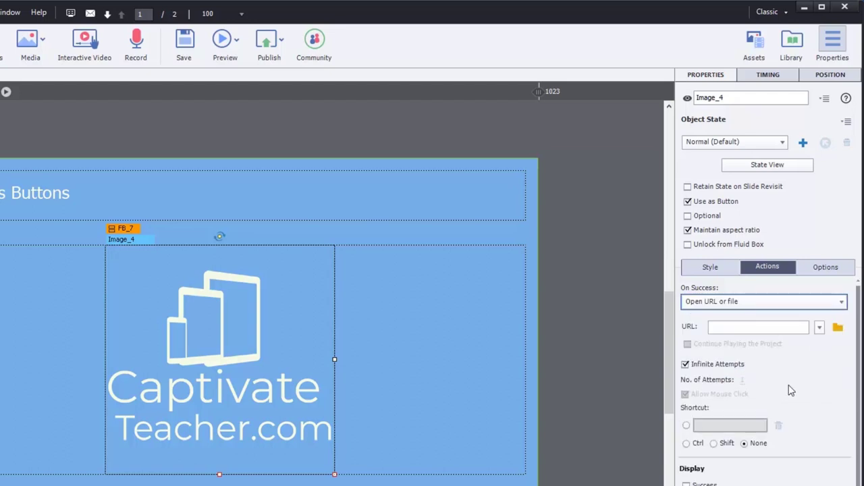
{"action": "left_click", "coordinate": [733, 328]}
{"action": "type", "text": "ht"}
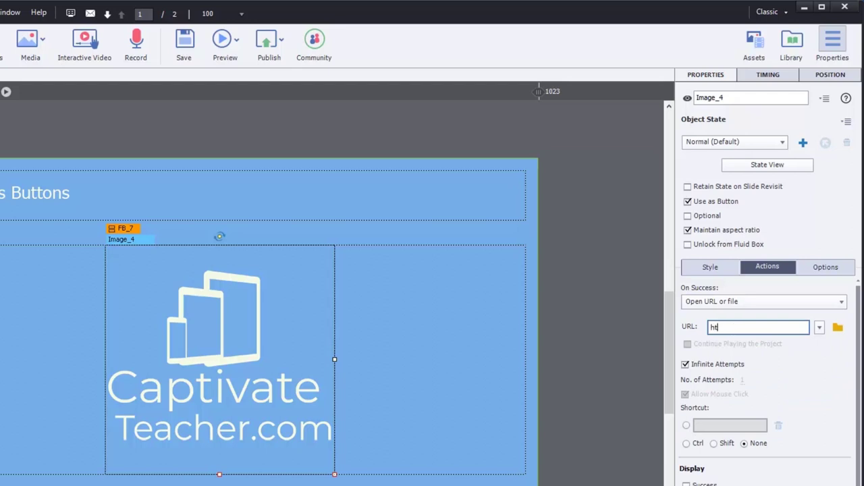
{"action": "type", "text": "tps://captivateteacher.com"}
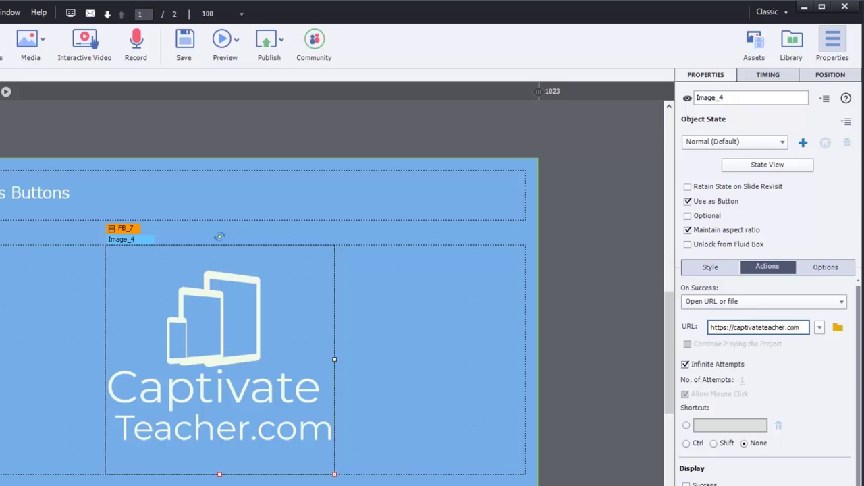
{"action": "left_click", "coordinate": [820, 327]}
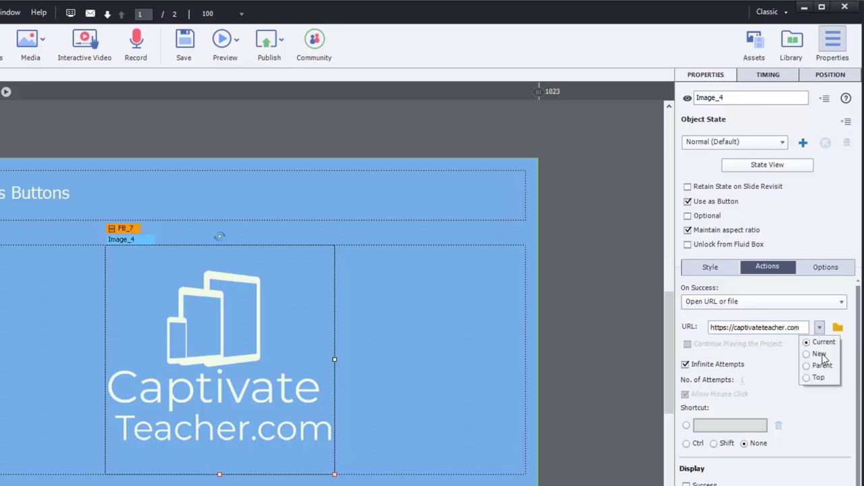
{"action": "left_click", "coordinate": [820, 354]}
{"action": "left_click", "coordinate": [689, 345]}
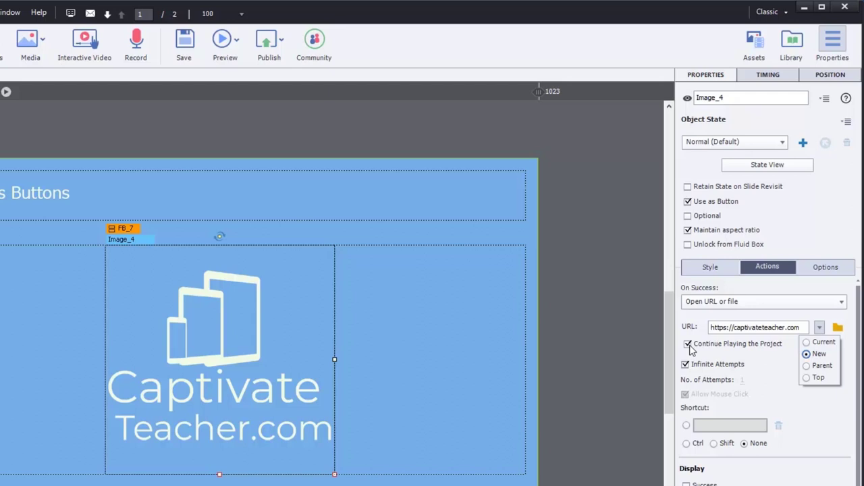
{"action": "left_click", "coordinate": [688, 344]}
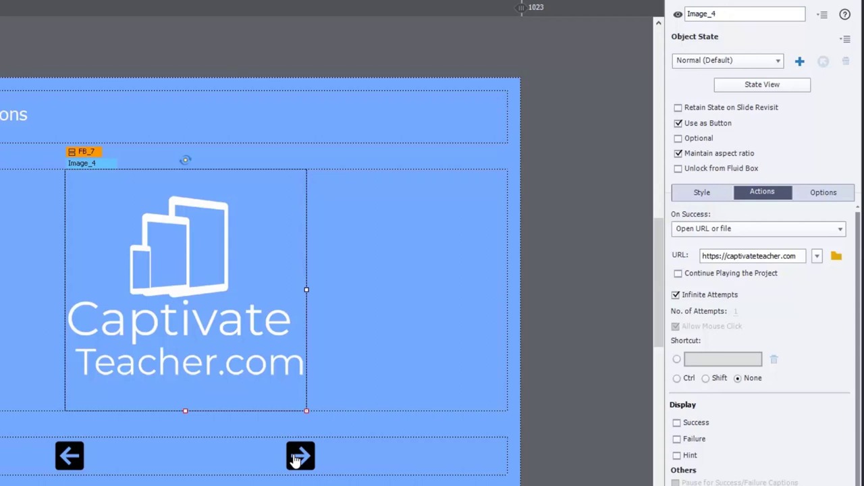
Select the right-arrow SVG_8, review its click action, and return to its Style settings
{"action": "left_click", "coordinate": [301, 457]}
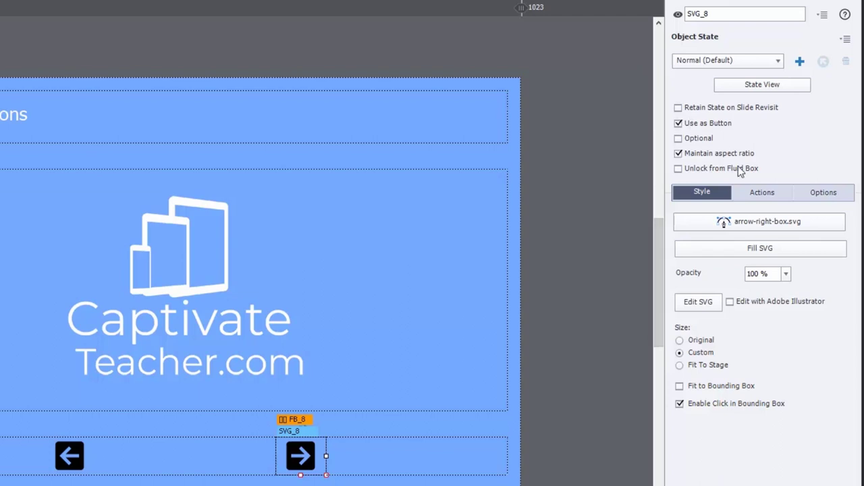
{"action": "left_click", "coordinate": [762, 195]}
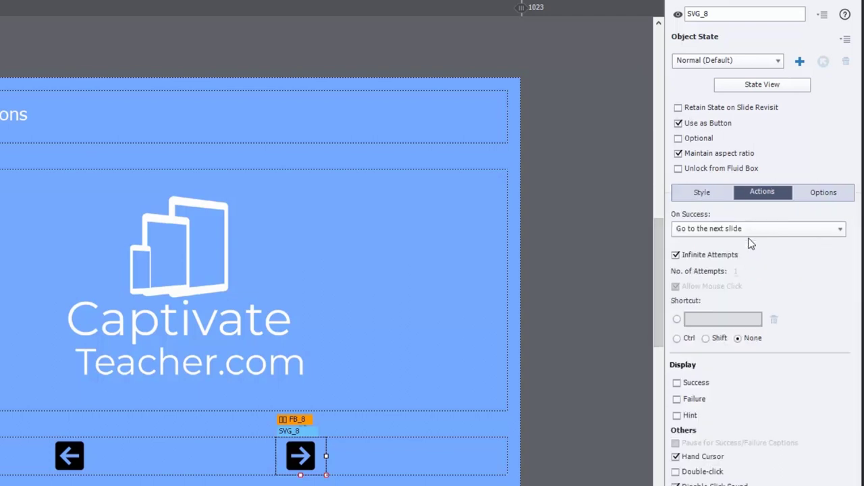
{"action": "left_click", "coordinate": [710, 192]}
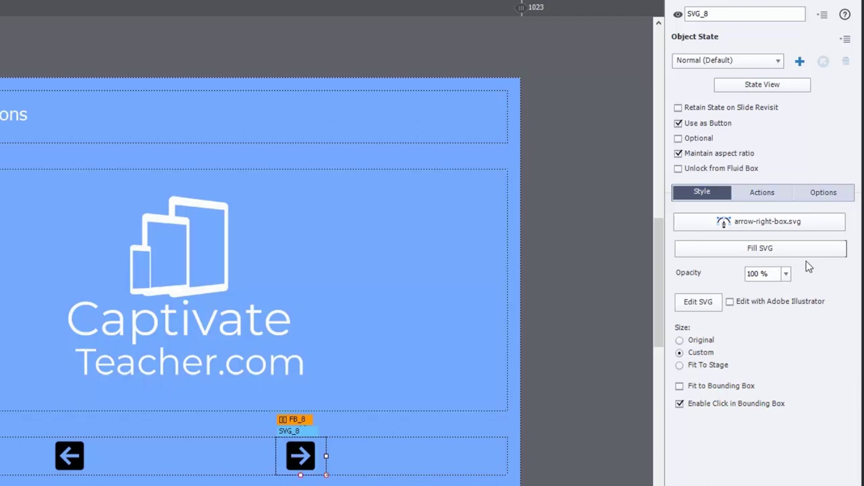
Enable Fill SVG and give the right arrow a light cyan fill
{"action": "left_click", "coordinate": [767, 251]}
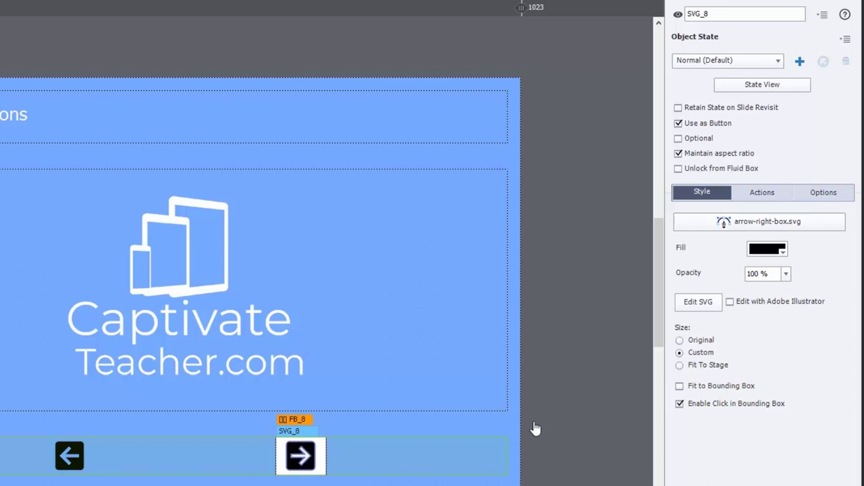
{"action": "left_click", "coordinate": [770, 254]}
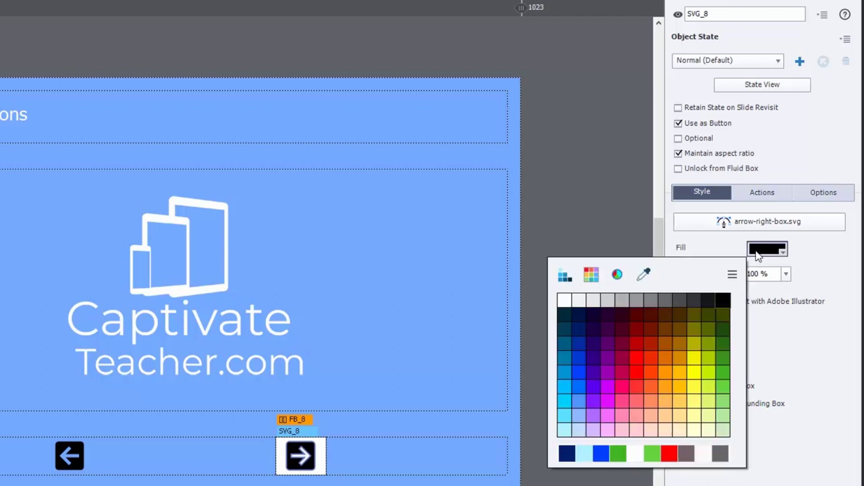
{"action": "left_click", "coordinate": [565, 430]}
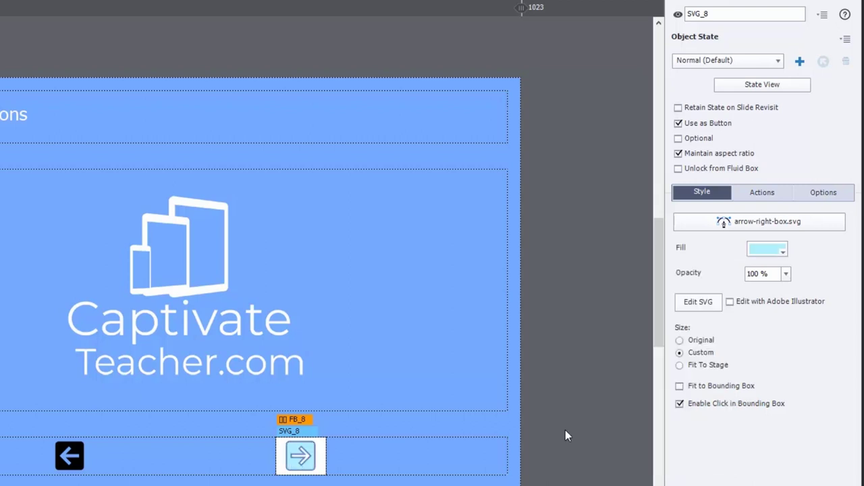
{"action": "left_click", "coordinate": [565, 430]}
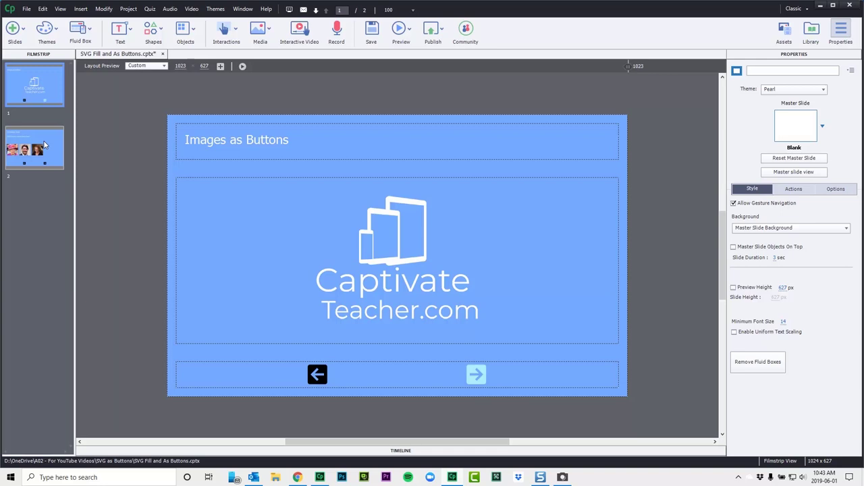
Go to the Knowledge Check slide (slide 2) and select the feedback SmartShape
{"action": "left_click", "coordinate": [44, 145]}
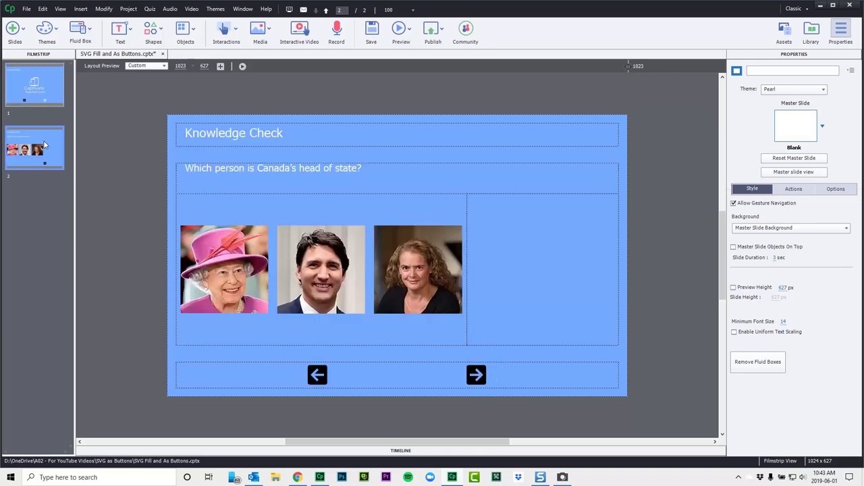
{"action": "left_click", "coordinate": [538, 276]}
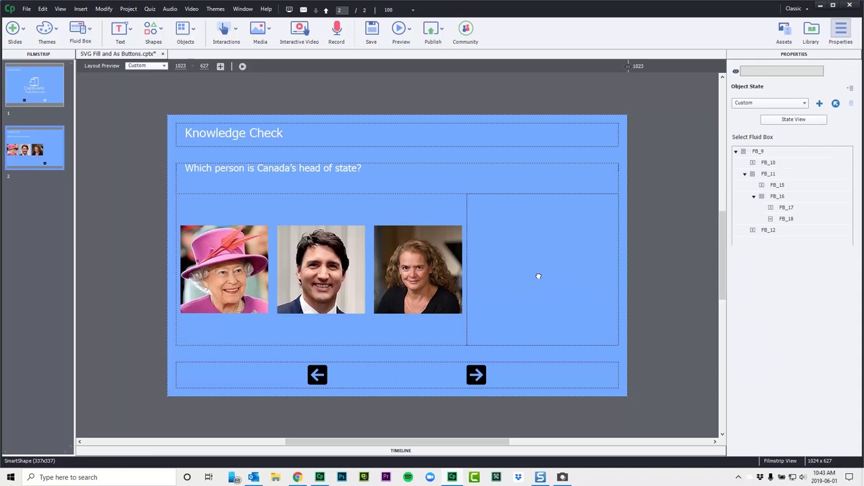
{"action": "left_click", "coordinate": [539, 278]}
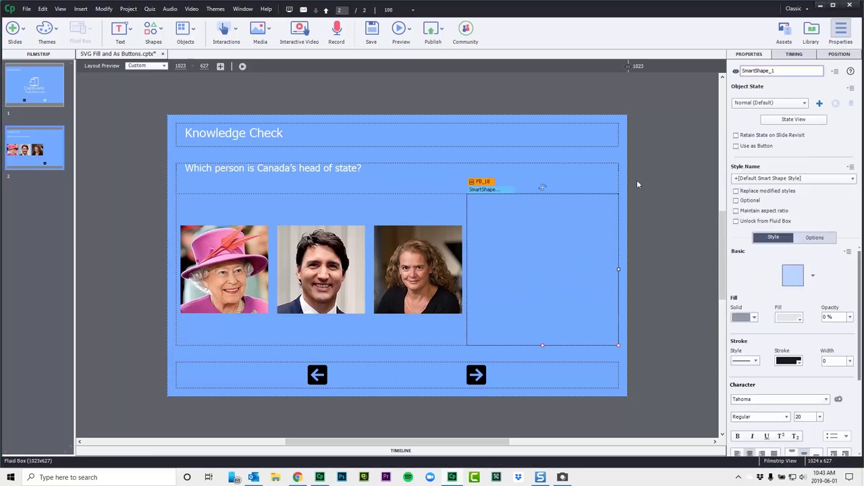
Switch the feedback shape through its correct-answer, second-portrait and third-portrait states
{"action": "left_click", "coordinate": [750, 102]}
{"action": "left_click", "coordinate": [758, 123]}
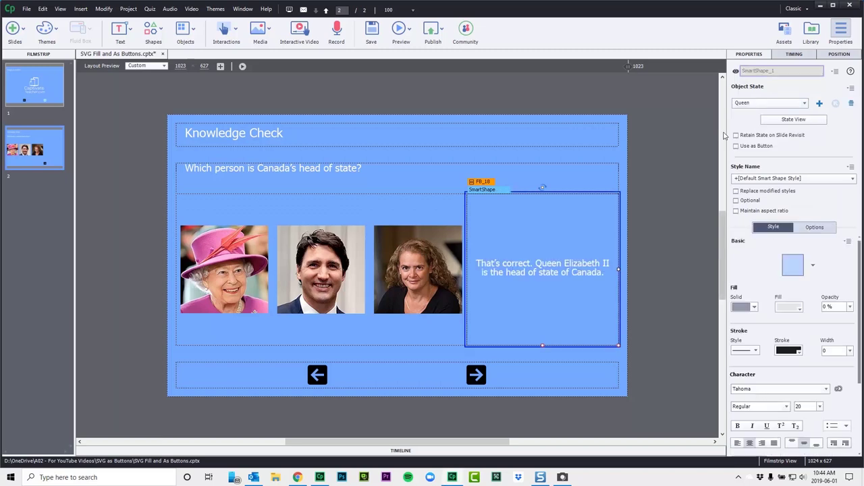
{"action": "left_click", "coordinate": [763, 104]}
{"action": "left_click", "coordinate": [761, 132]}
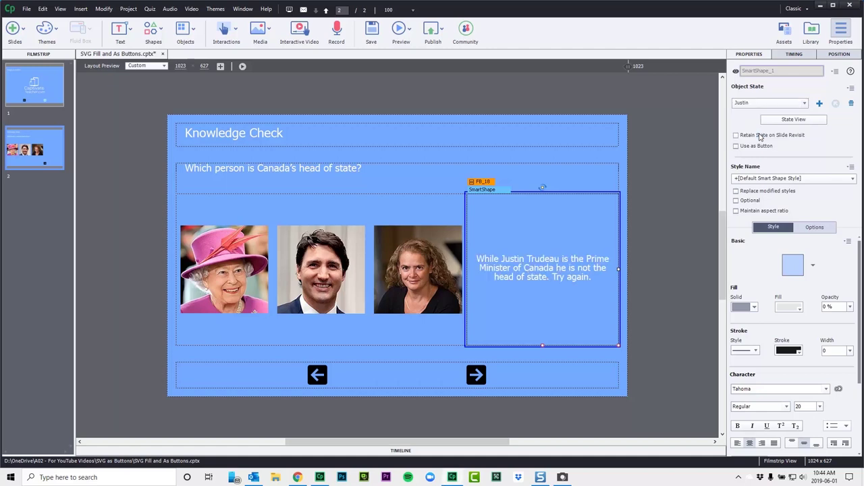
{"action": "left_click", "coordinate": [763, 104]}
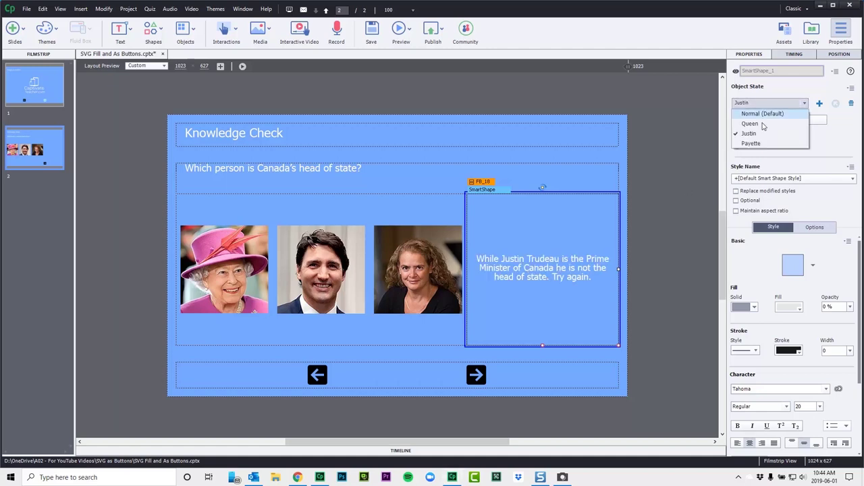
{"action": "left_click", "coordinate": [761, 144]}
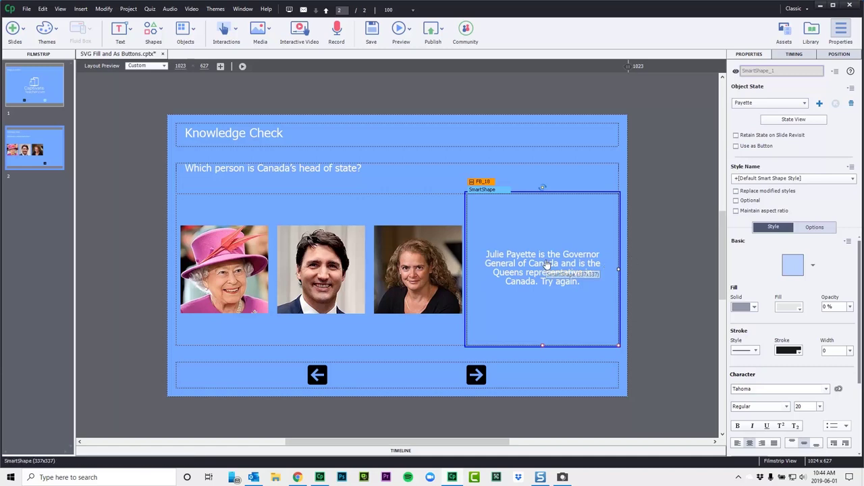
Select all three portrait images together and tick Use as Button for them
{"action": "left_click", "coordinate": [141, 248]}
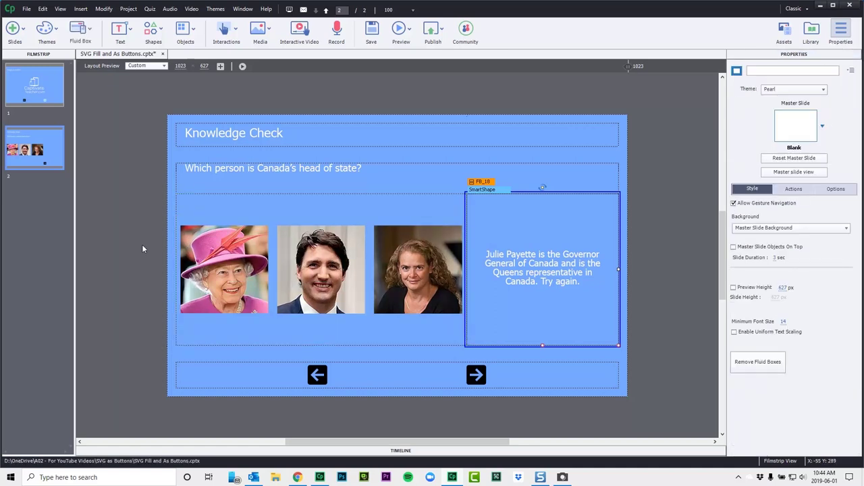
{"action": "left_click", "coordinate": [258, 274]}
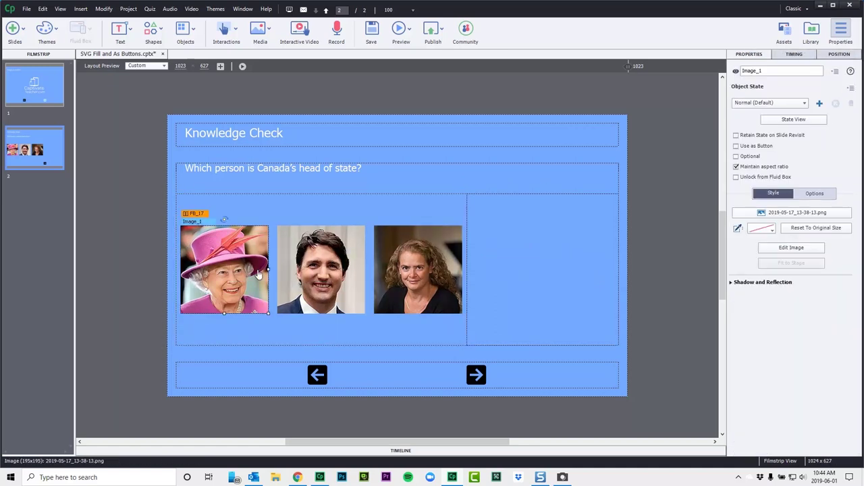
{"action": "left_click", "coordinate": [324, 275]}
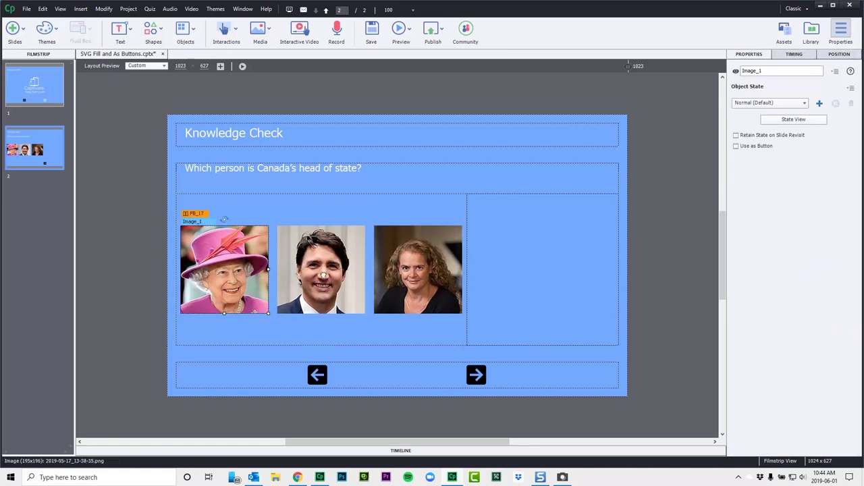
{"action": "left_click", "coordinate": [436, 279], "text": "shift"}
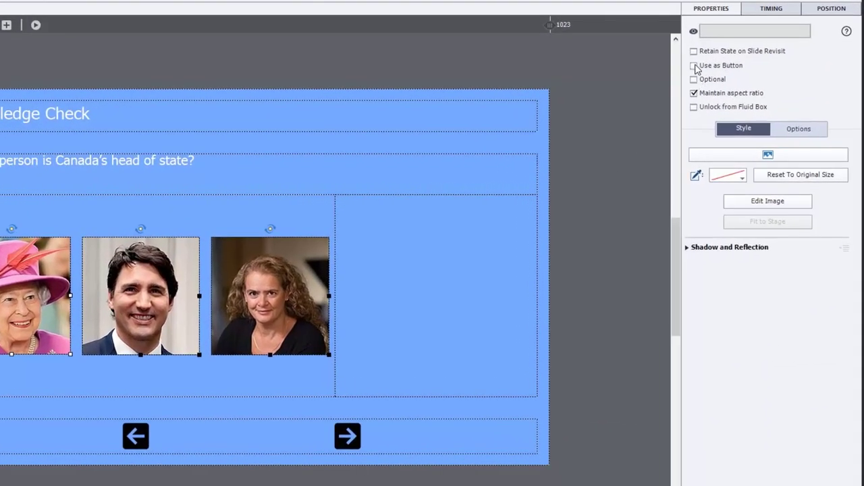
{"action": "left_click", "coordinate": [737, 98]}
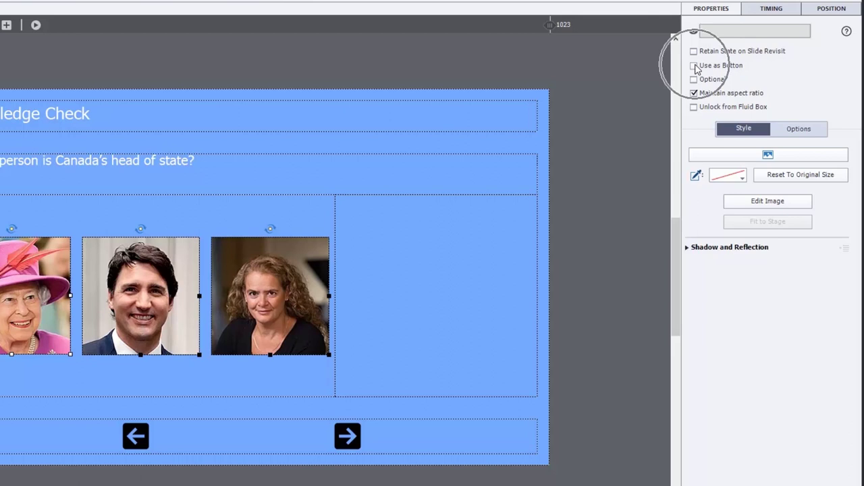
{"action": "left_click", "coordinate": [695, 66]}
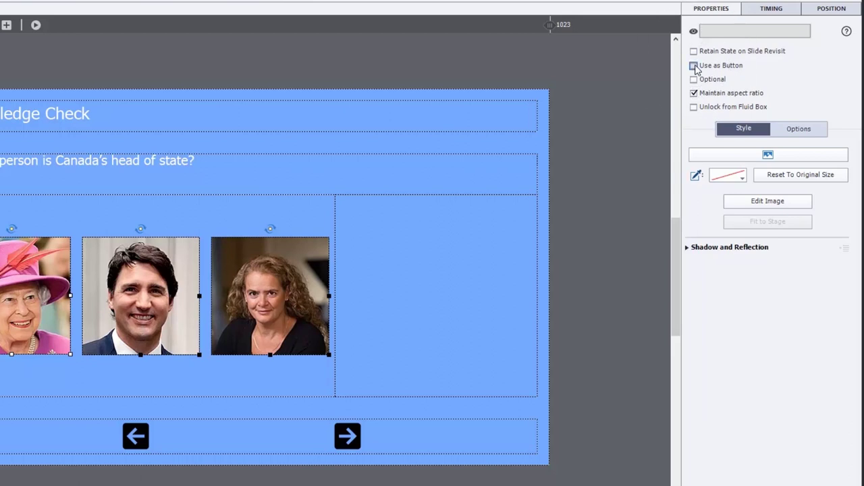
{"action": "left_click", "coordinate": [695, 66]}
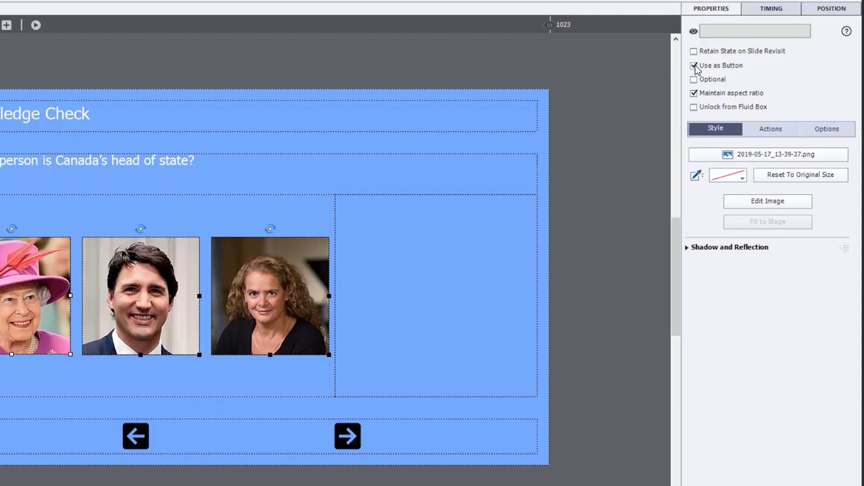
{"action": "left_click", "coordinate": [640, 268]}
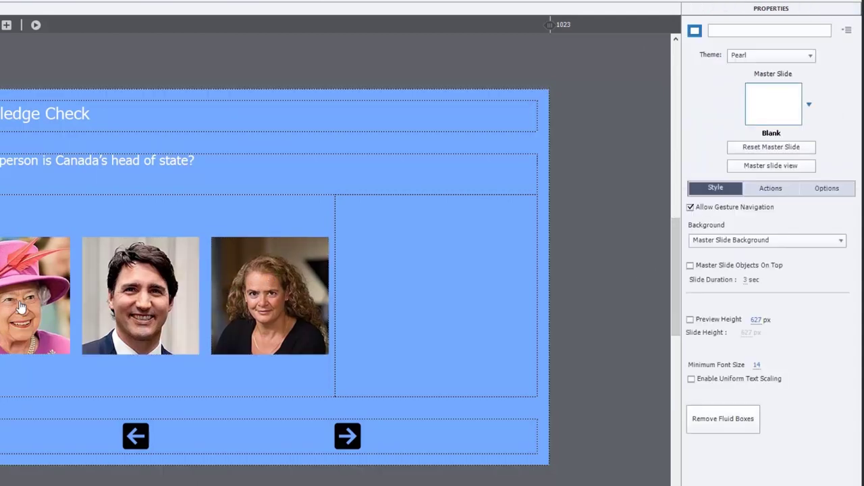
Give Image_1 an On Success Change State action setting SmartShape_1 to Queen, Continue Playing off
{"action": "left_click", "coordinate": [20, 305]}
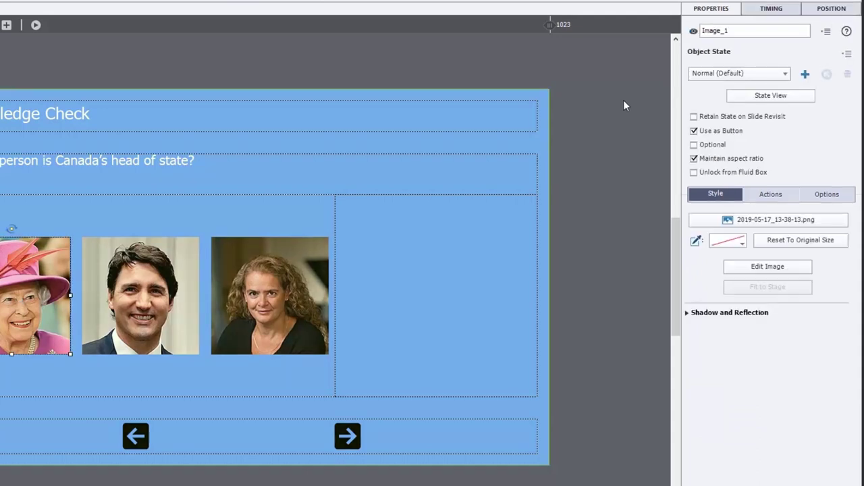
{"action": "left_click", "coordinate": [771, 195]}
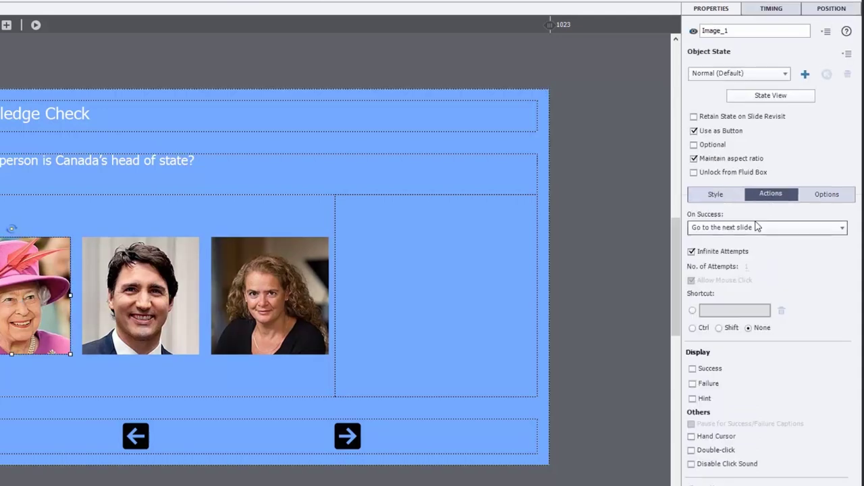
{"action": "left_click", "coordinate": [757, 228]}
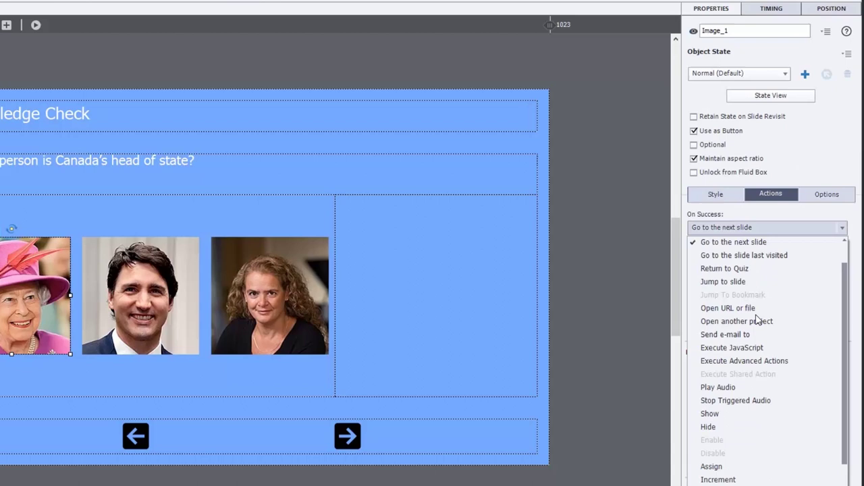
{"action": "scroll", "coordinate": [756, 380], "scroll_direction": "down", "scroll_amount": 3}
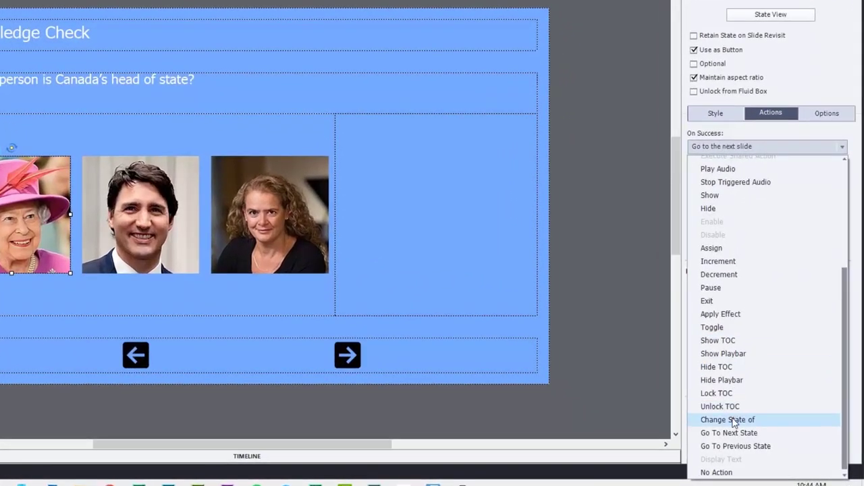
{"action": "left_click", "coordinate": [734, 420]}
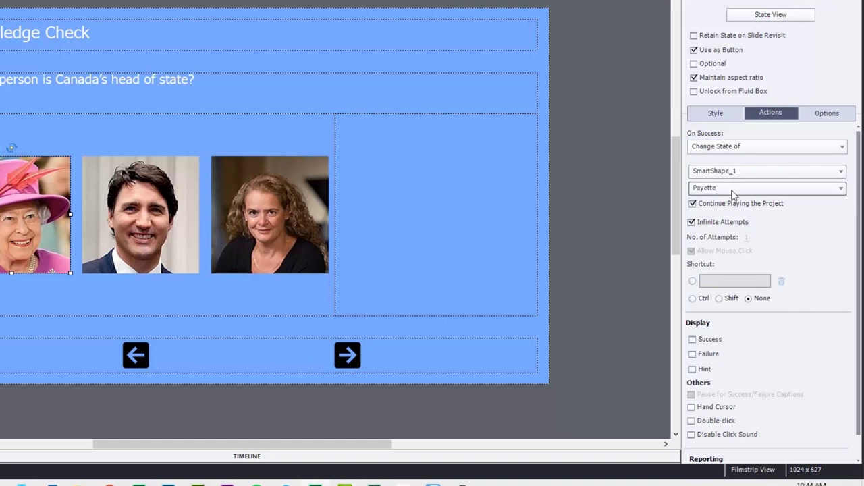
{"action": "left_click", "coordinate": [734, 190]}
{"action": "left_click", "coordinate": [734, 216]}
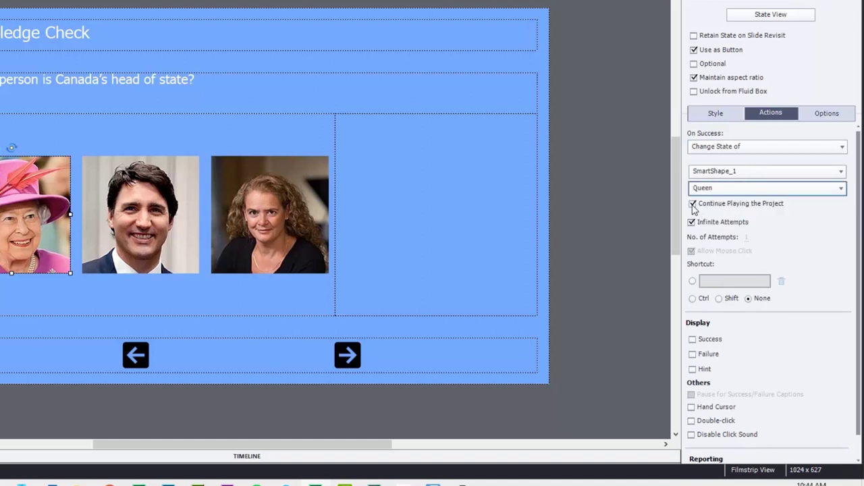
{"action": "left_click", "coordinate": [693, 203]}
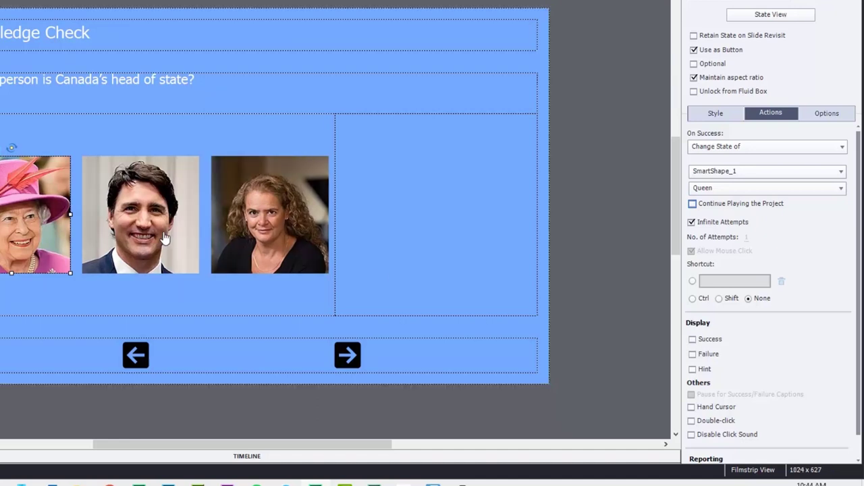
{"action": "left_click", "coordinate": [165, 238]}
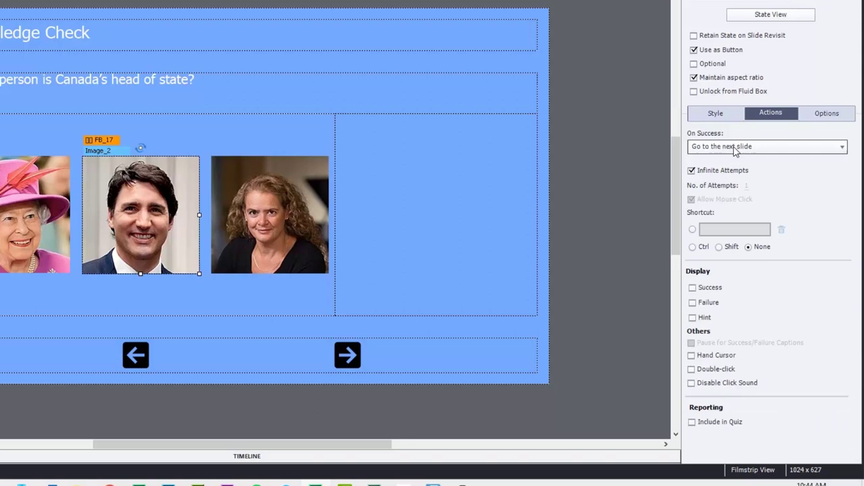
Set Image_2's On Success to change SmartShape_1 to its Justin state, Continue Playing off
{"action": "left_click", "coordinate": [757, 146]}
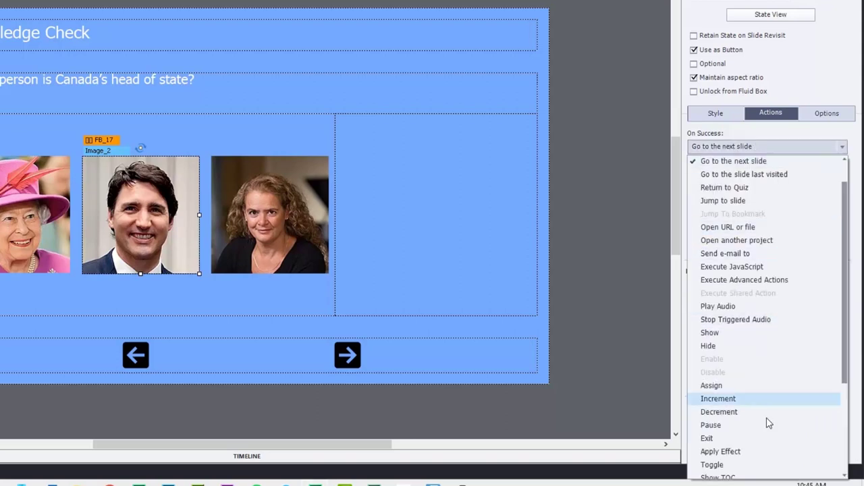
{"action": "scroll", "coordinate": [764, 432], "scroll_direction": "down", "scroll_amount": 4}
{"action": "left_click", "coordinate": [743, 420]}
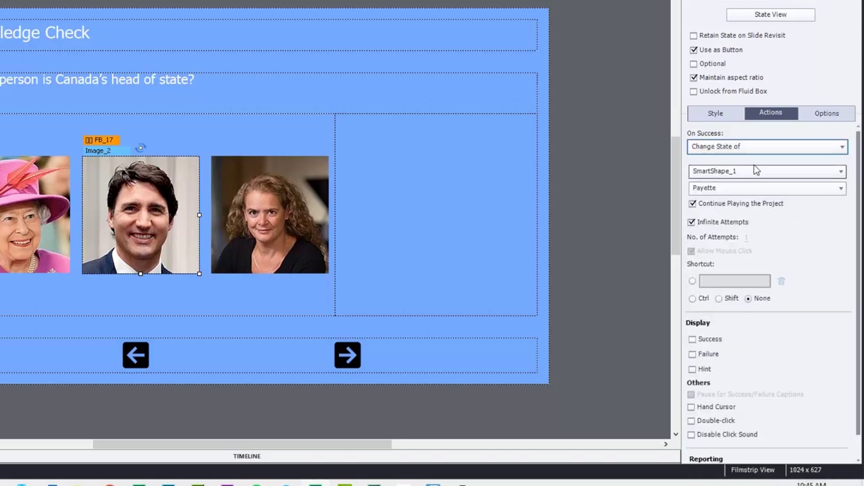
{"action": "left_click", "coordinate": [722, 189]}
{"action": "left_click", "coordinate": [728, 228]}
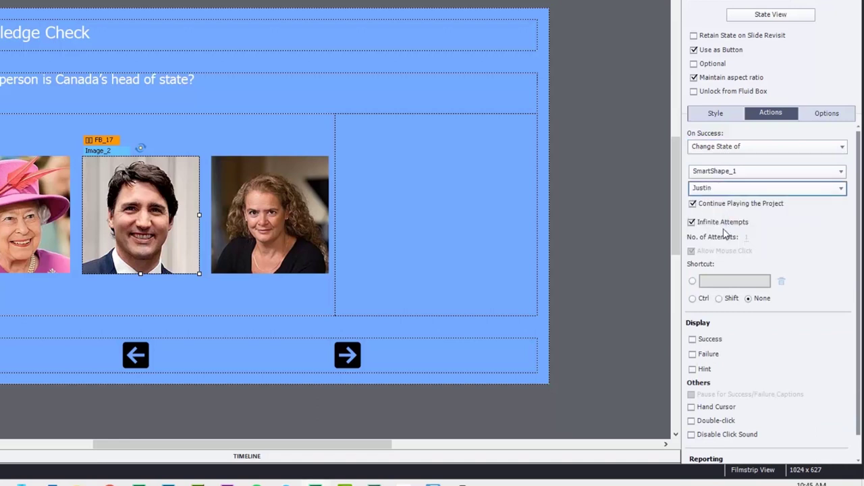
{"action": "left_click", "coordinate": [693, 204]}
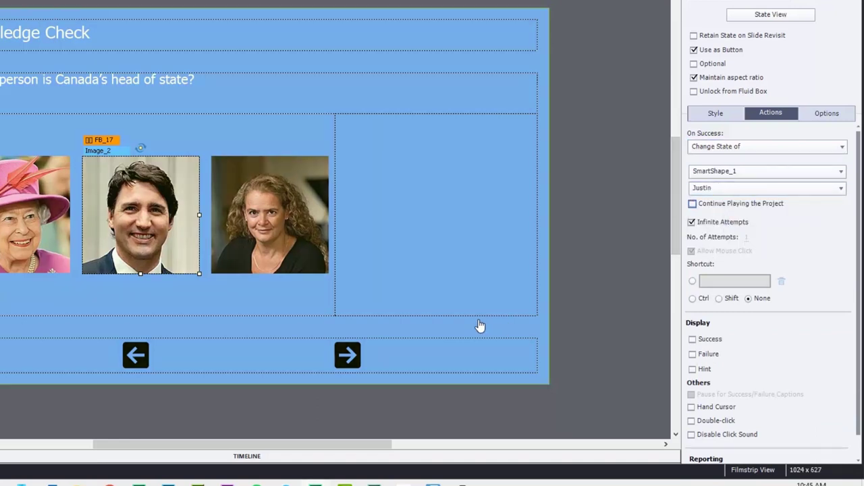
{"action": "left_click", "coordinate": [244, 220]}
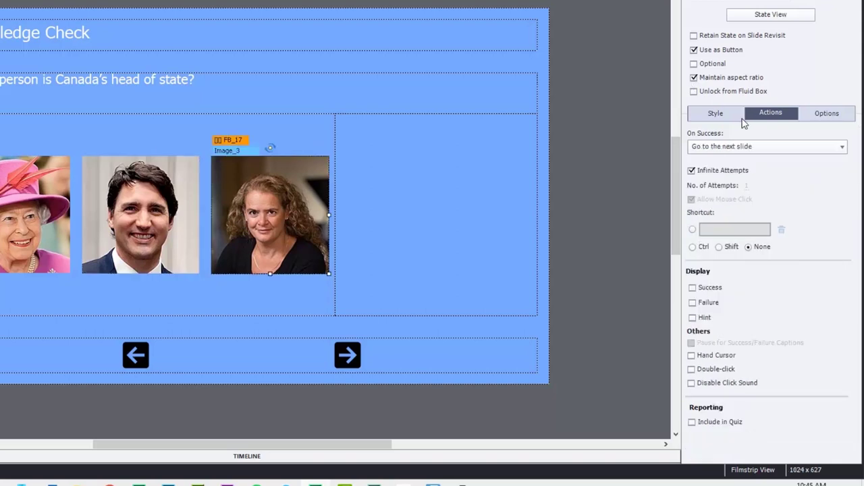
Set Image_3's On Success to Change State of SmartShape_1, keeping the Payette state
{"action": "left_click", "coordinate": [741, 150]}
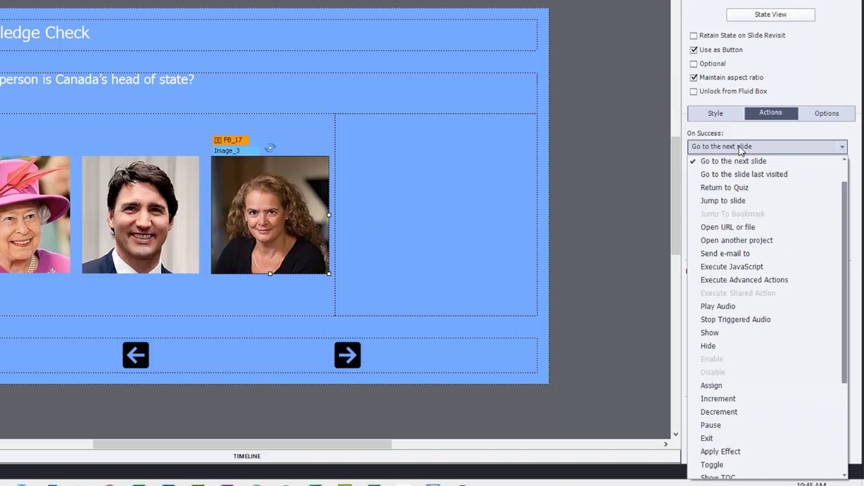
{"action": "scroll", "coordinate": [754, 407], "scroll_direction": "down", "scroll_amount": 4}
{"action": "left_click", "coordinate": [747, 420]}
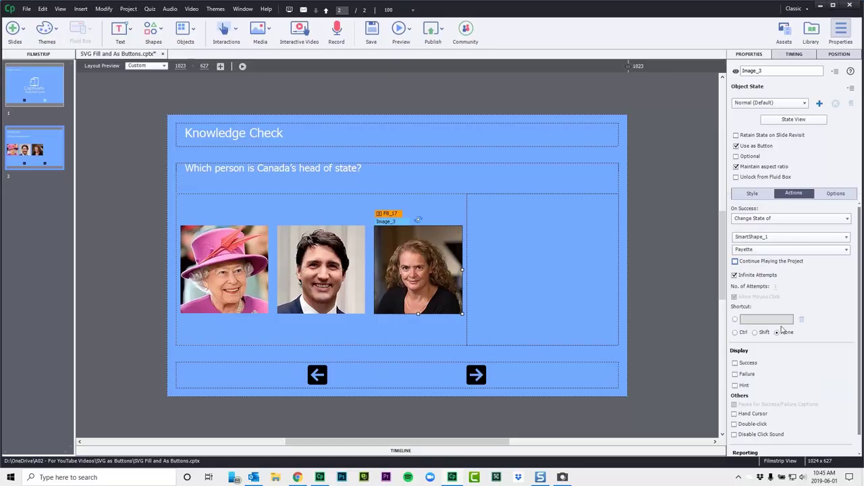
Move the Knowledge Check slide to first place in the Filmstrip and run Preview > Project
{"action": "left_click", "coordinate": [564, 220]}
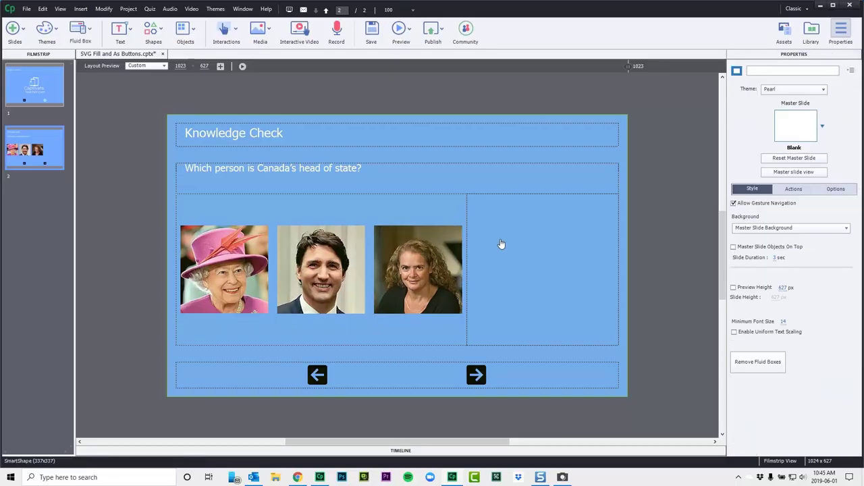
{"action": "left_click_drag", "start_coordinate": [48, 154], "coordinate": [54, 86]}
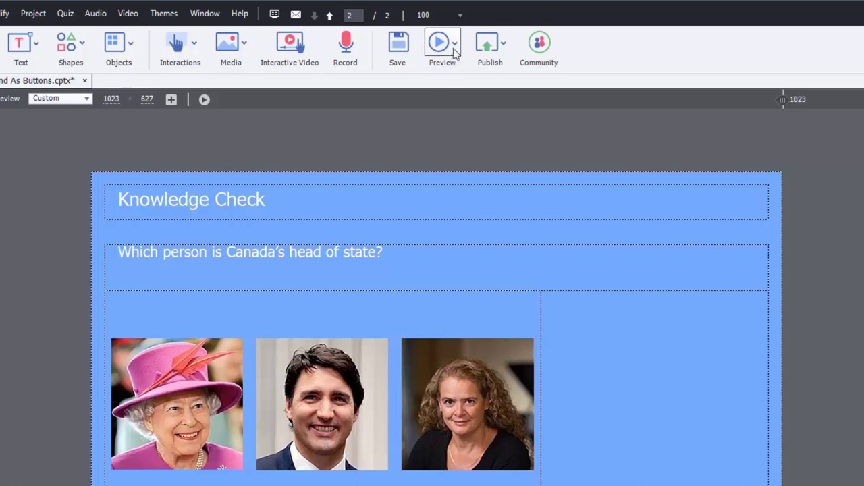
{"action": "left_click", "coordinate": [408, 29]}
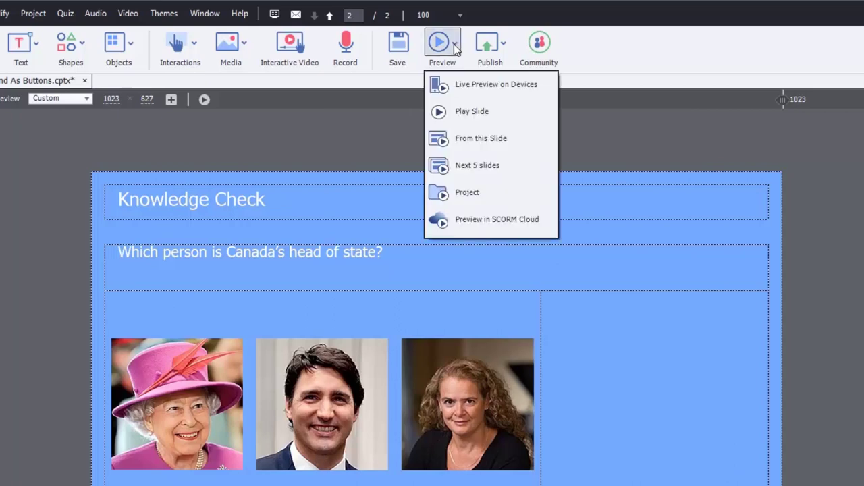
{"action": "left_click", "coordinate": [475, 192]}
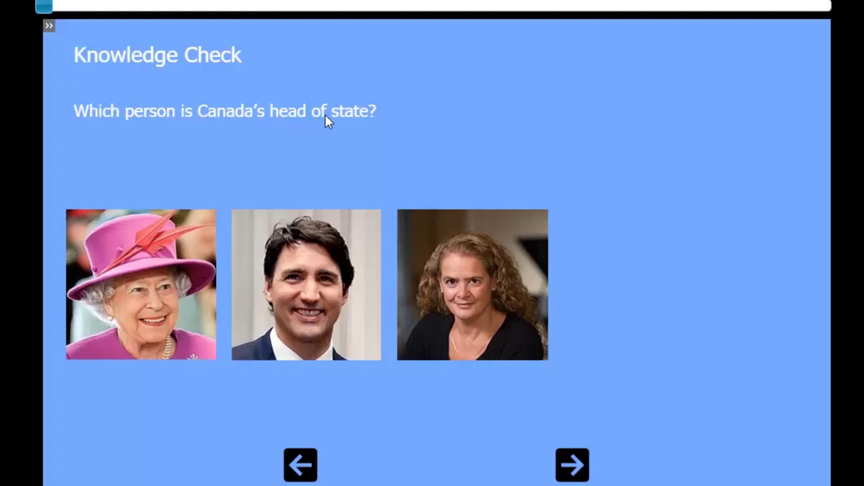
In the preview, test the third portrait for try-again feedback, then the first for the "That's correct" message
{"action": "left_click", "coordinate": [478, 299]}
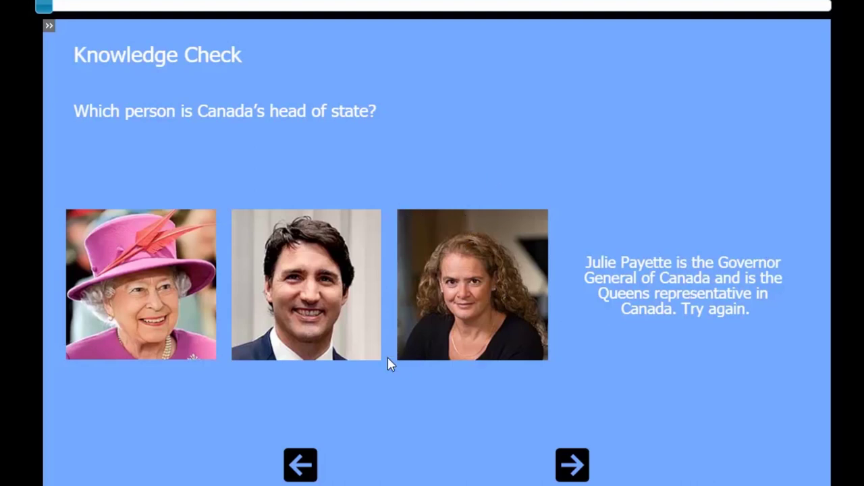
{"action": "left_click", "coordinate": [137, 286]}
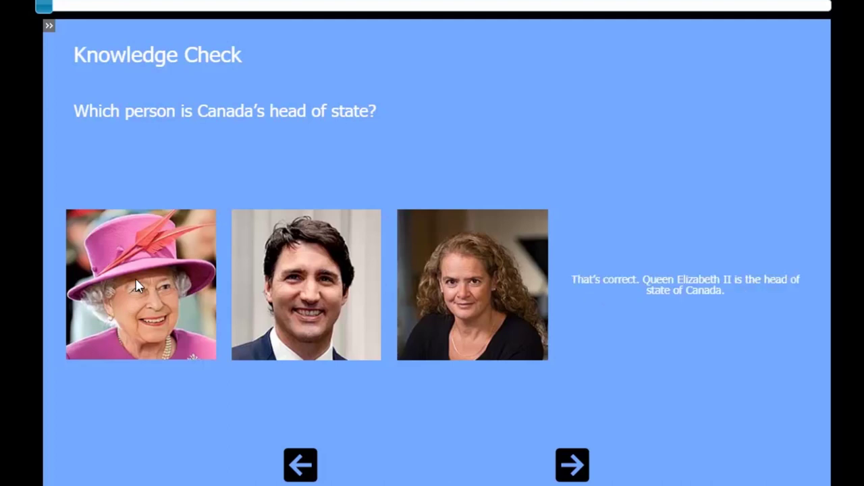